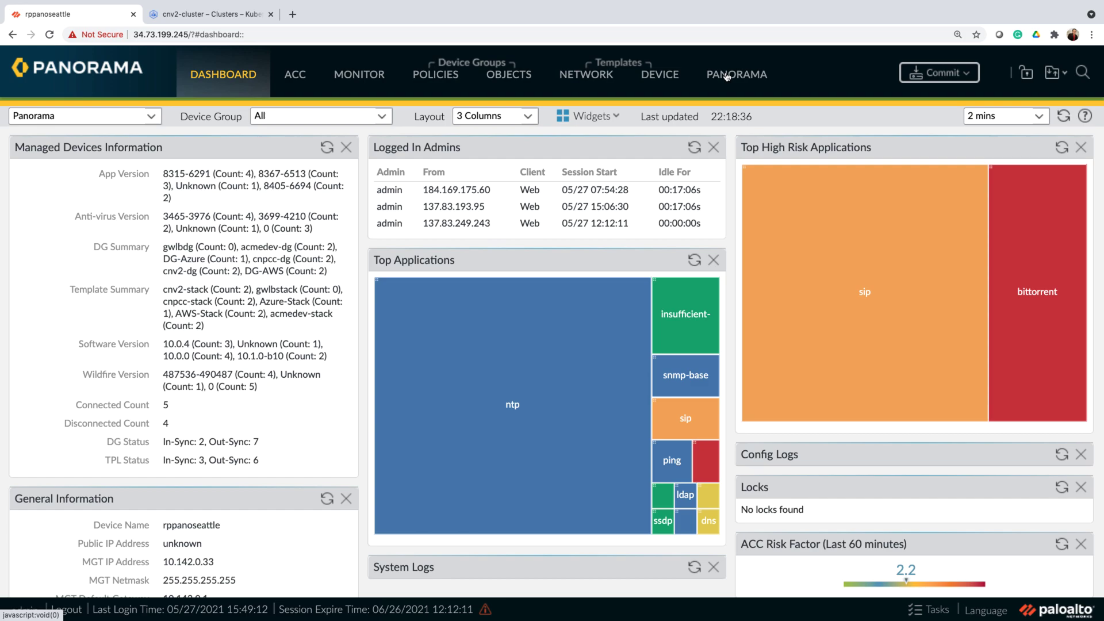
# Step: Review the cnv2-cluster Kubernetes setup and the two IPs registered in Voting_Web_dev-ns, including 10.88.0.8
pyautogui.click(728, 76)
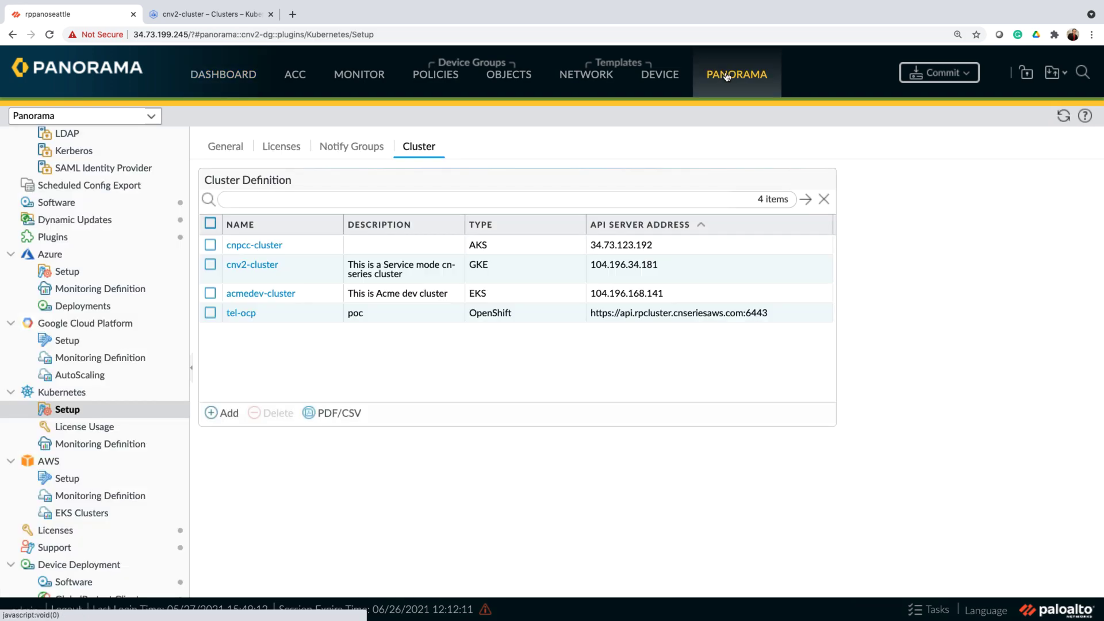
pyautogui.click(508, 75)
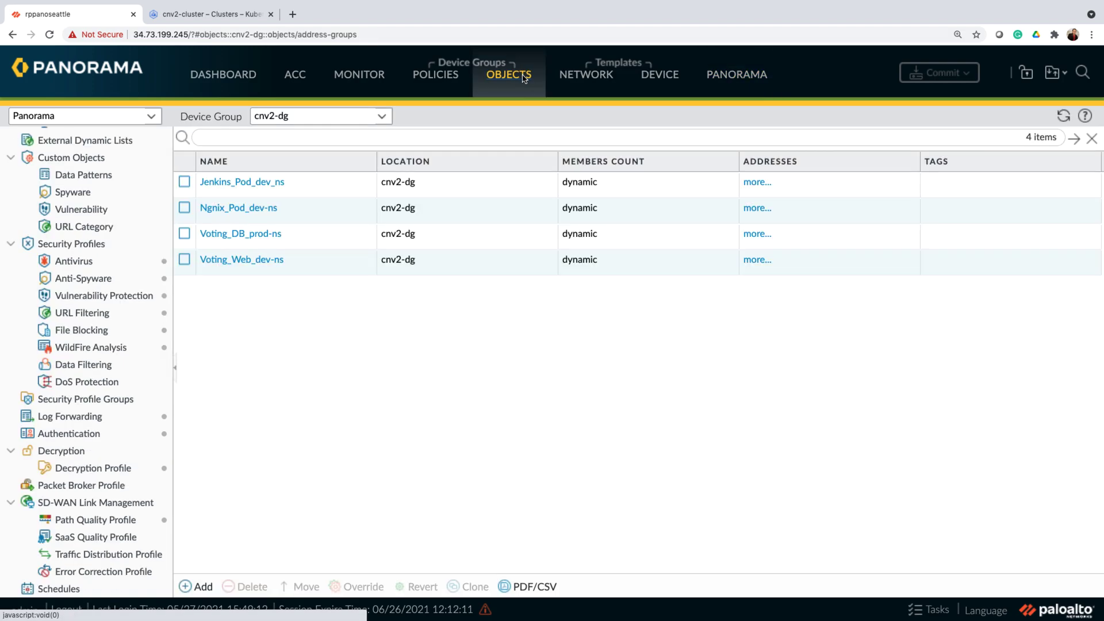
pyautogui.click(757, 260)
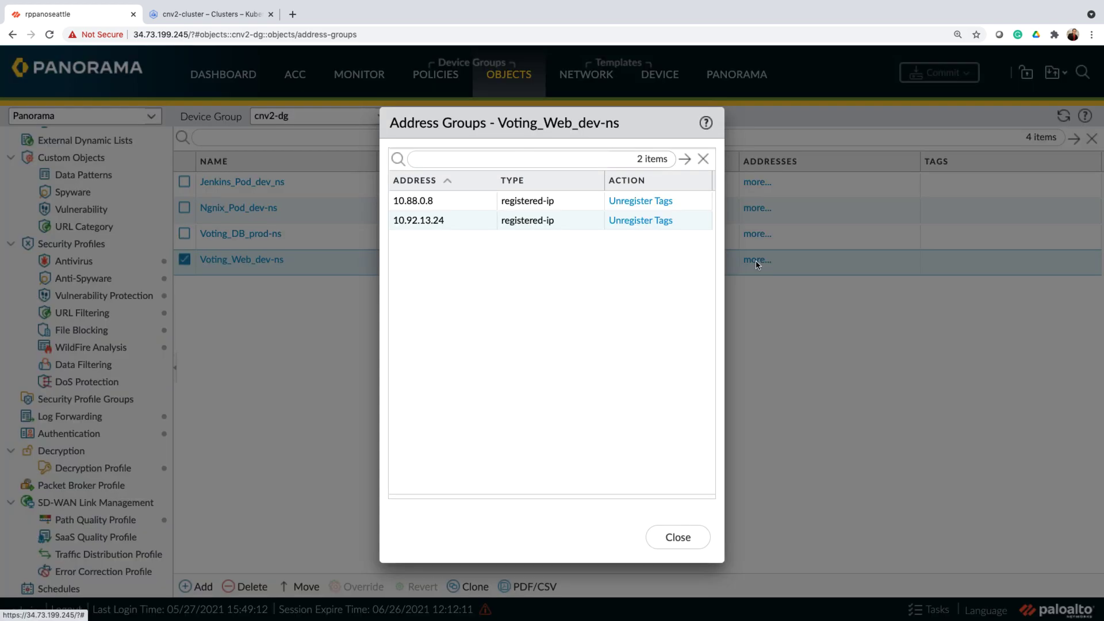
pyautogui.click(449, 208)
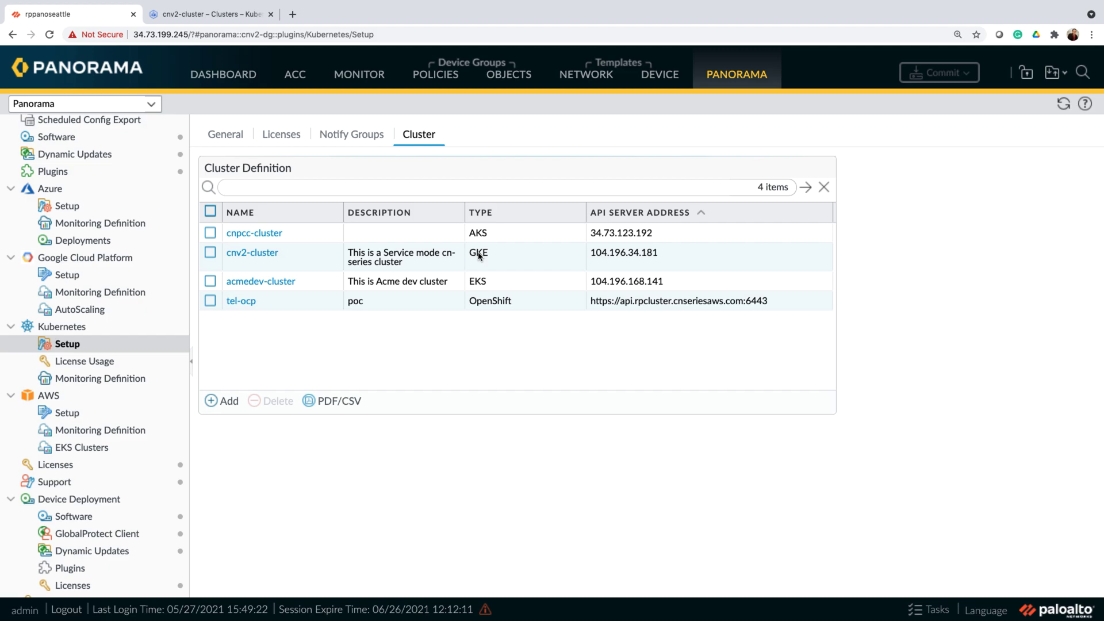
# Step: Create a new address group in cnv2-dg and set its type to Dynamic
pyautogui.click(509, 75)
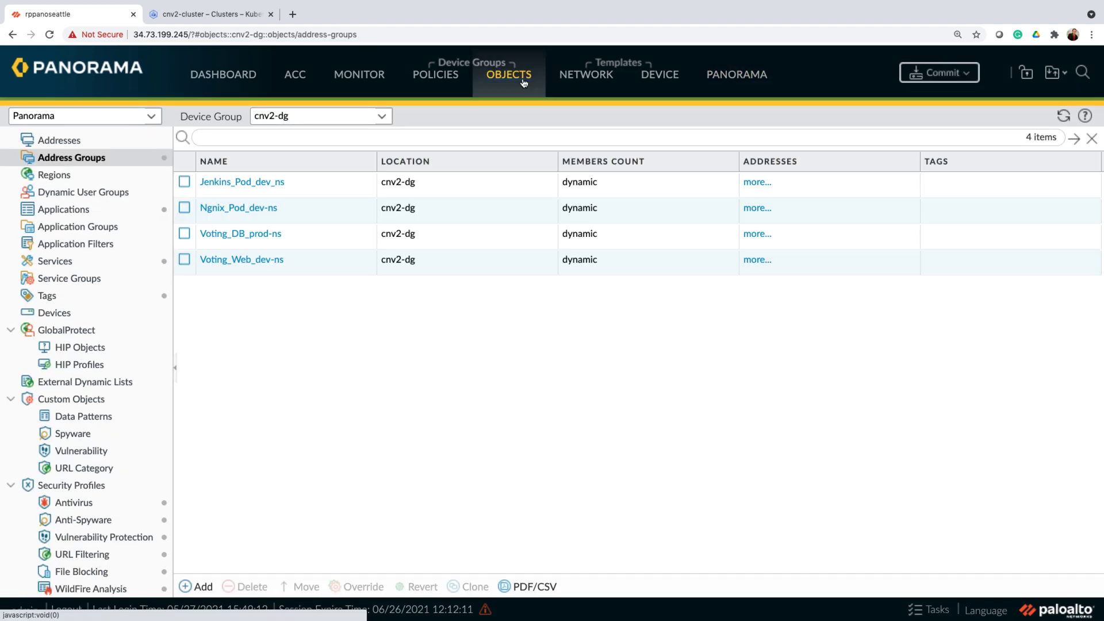
pyautogui.click(205, 586)
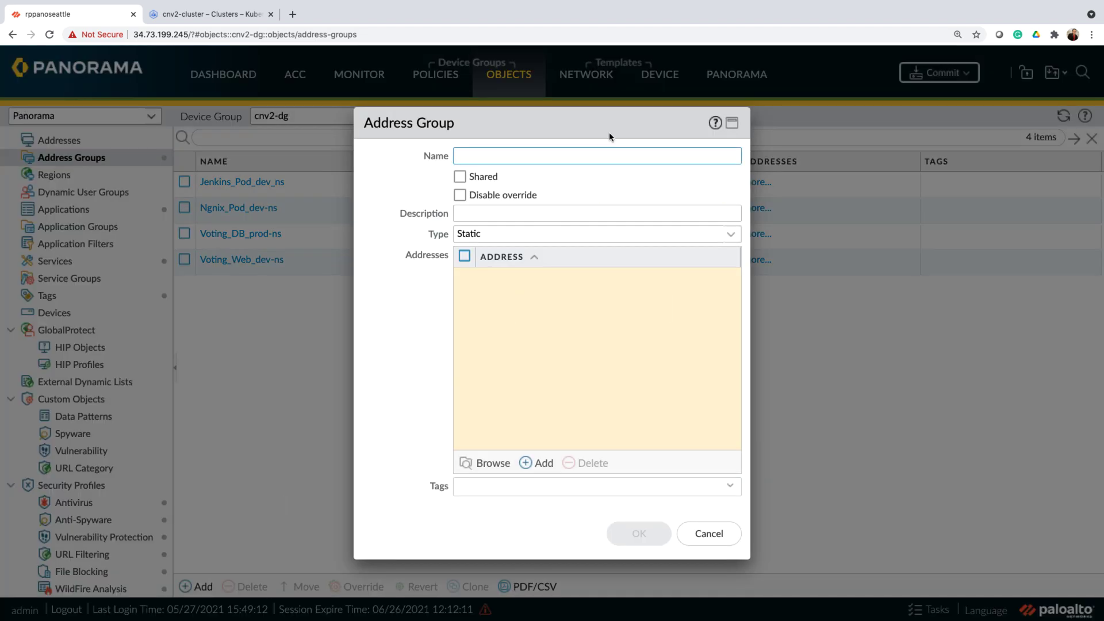
pyautogui.moveTo(610, 126); pyautogui.dragTo(770, 145)
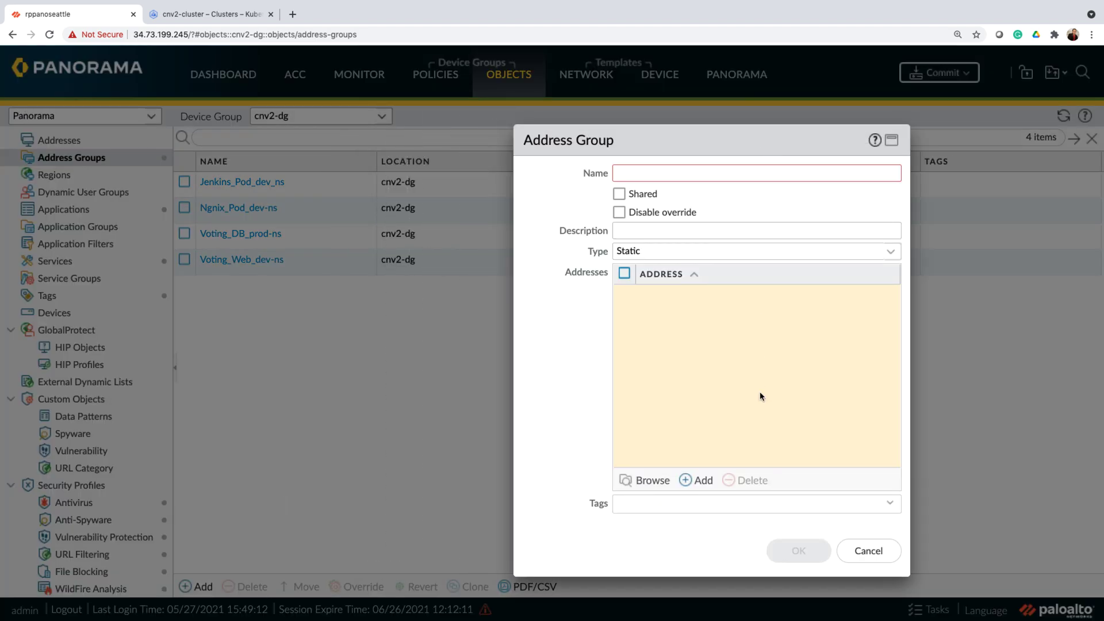
pyautogui.click(892, 253)
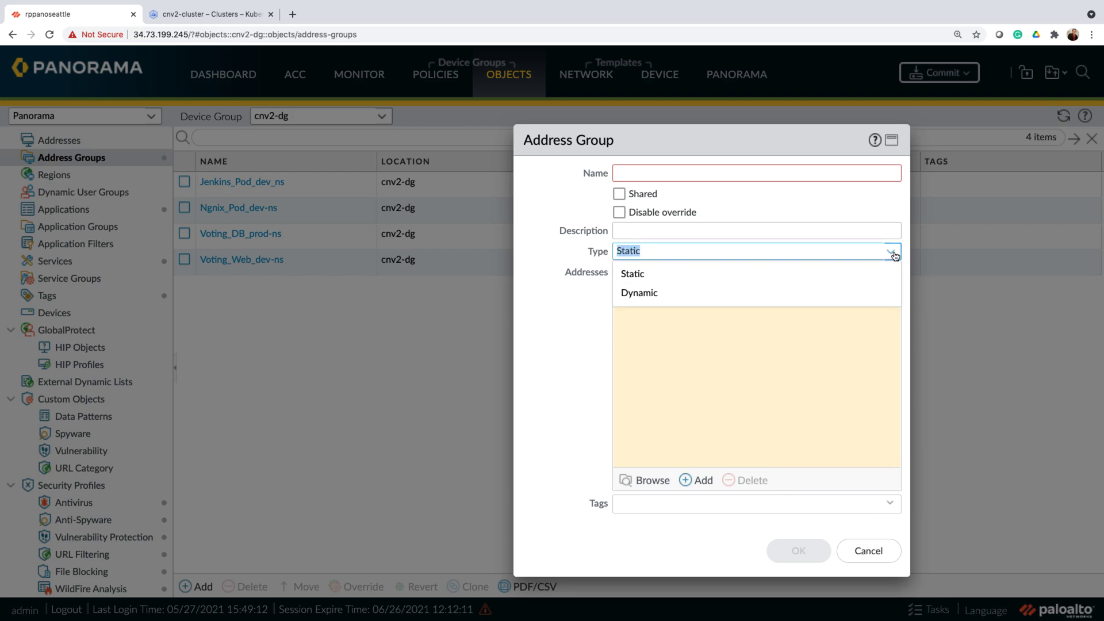
pyautogui.click(690, 290)
# Step: Add the k8s.cl_cnv2-cluster.ns_dev-ns.app.azure-vote-front label as the match criterion, filtering labels by 'vote'
pyautogui.click(691, 484)
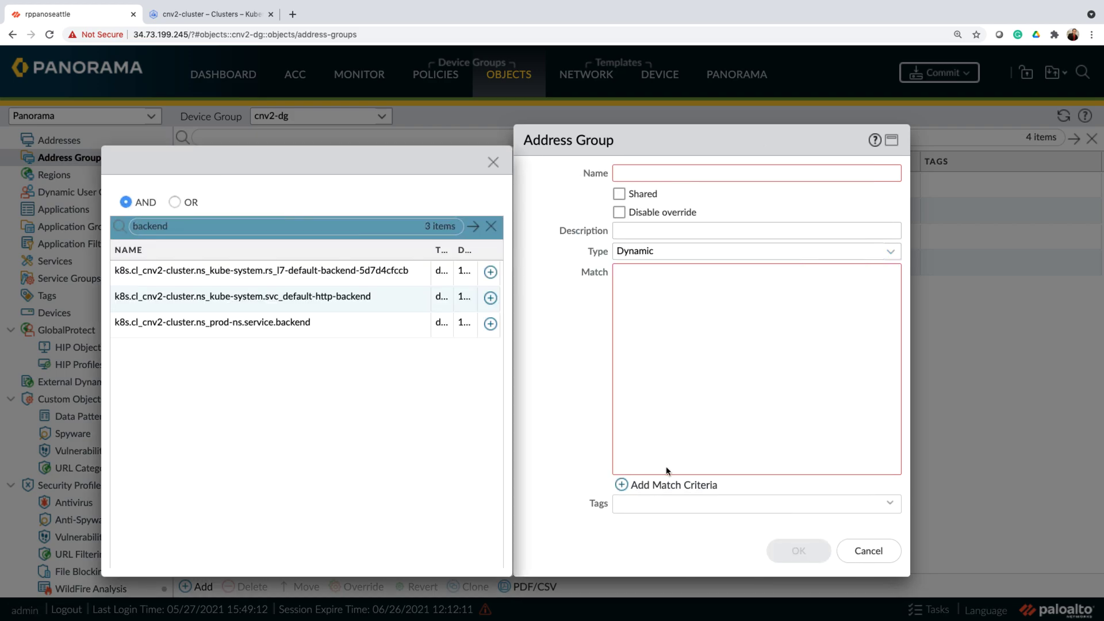
pyautogui.click(490, 225)
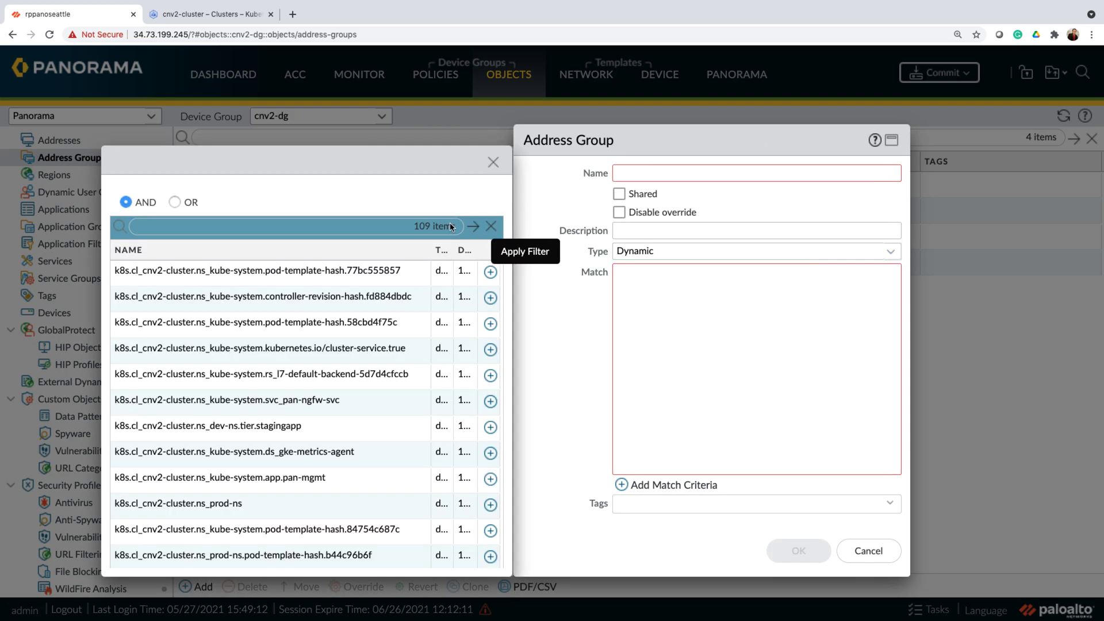
pyautogui.click(367, 226)
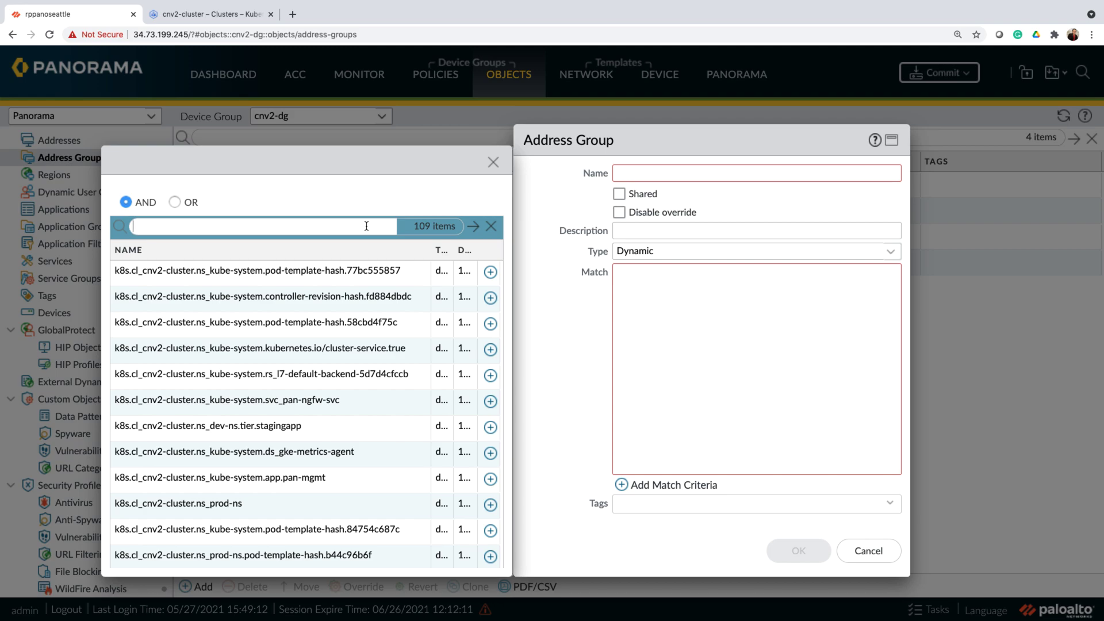
pyautogui.write('vote')
pyautogui.press('Return')
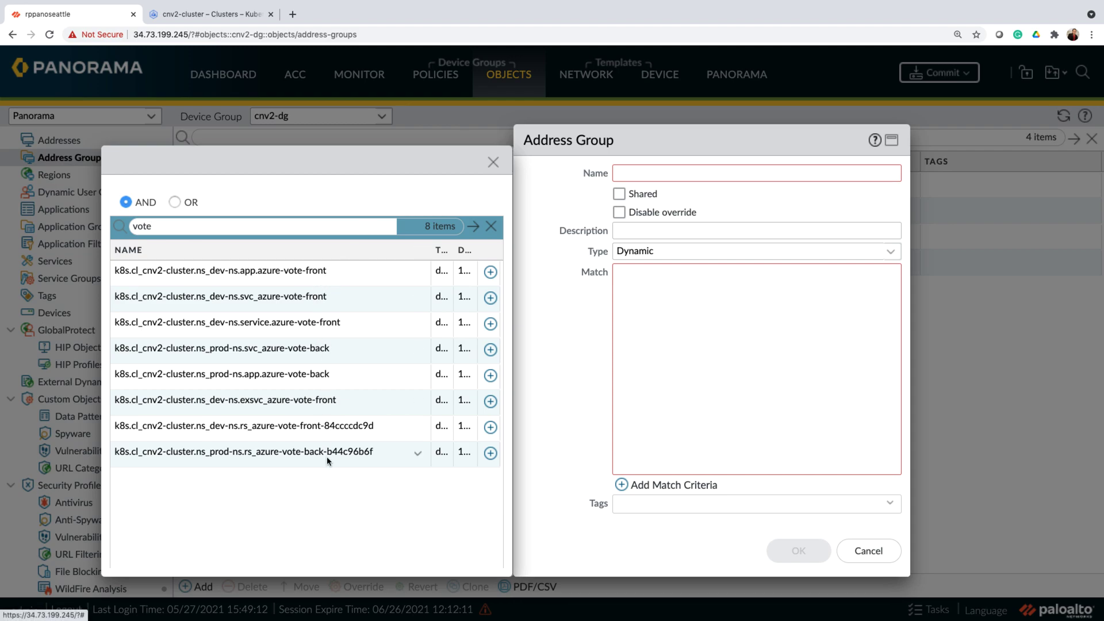
pyautogui.click(490, 271)
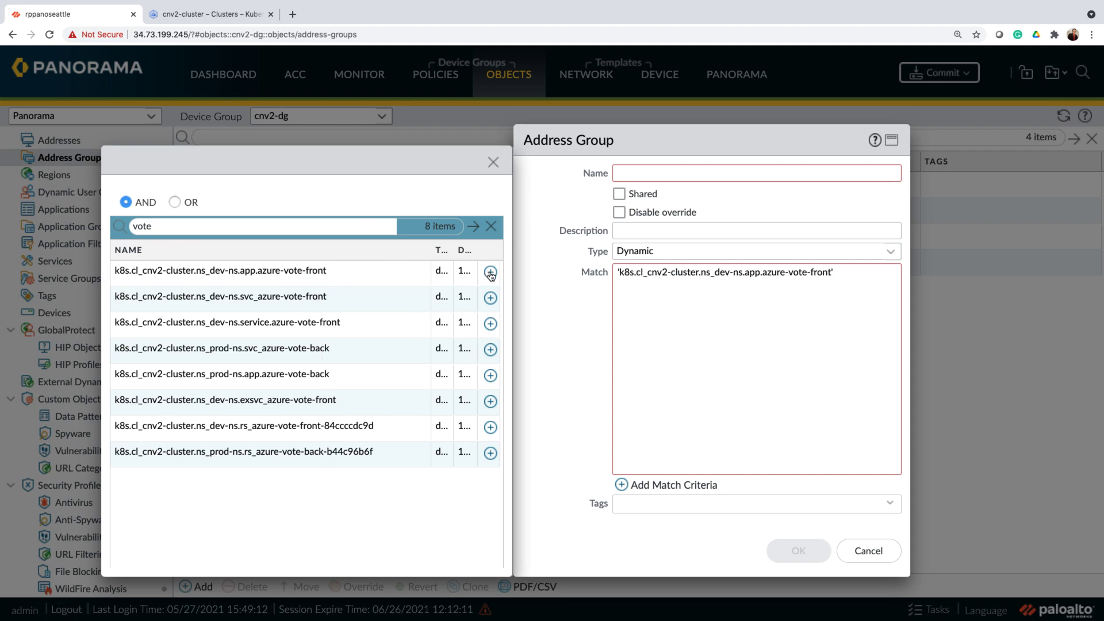
pyautogui.moveTo(715, 273); pyautogui.dragTo(835, 272)
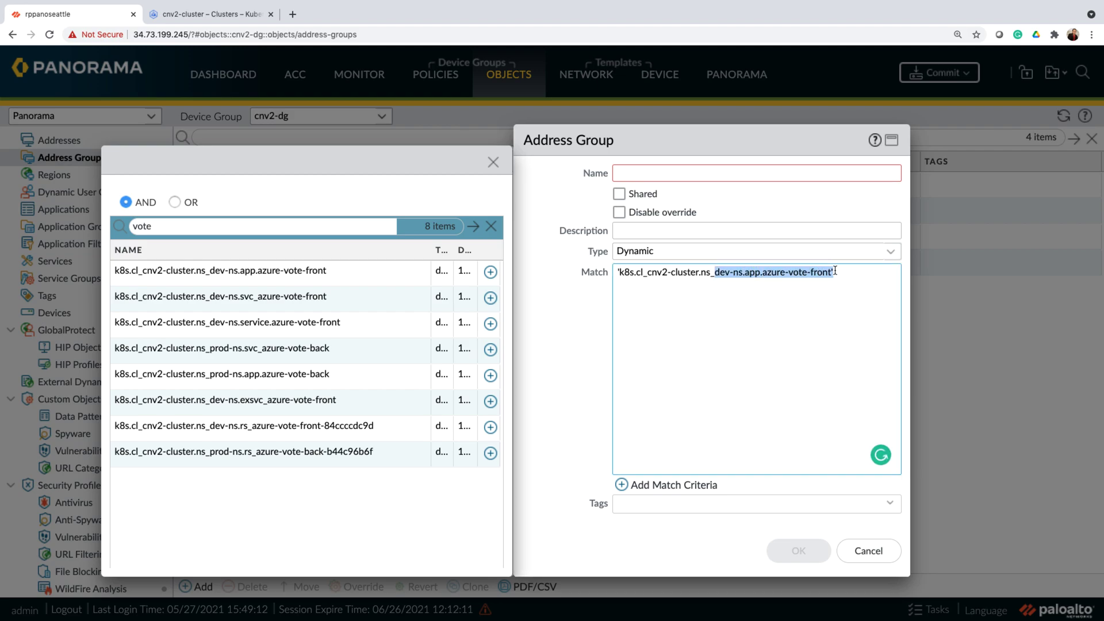
pyautogui.click(679, 180)
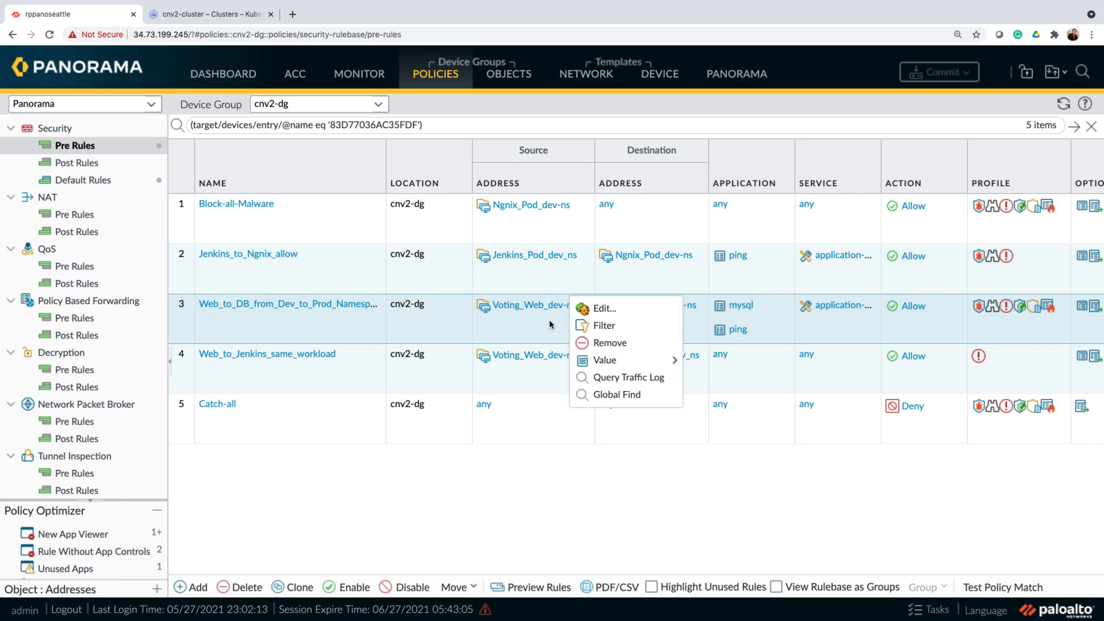
# Step: Check rule 3's source group Voting_Web_dev-ns, matching azure-vote-front with two registered IPs
pyautogui.moveTo(665, 361)
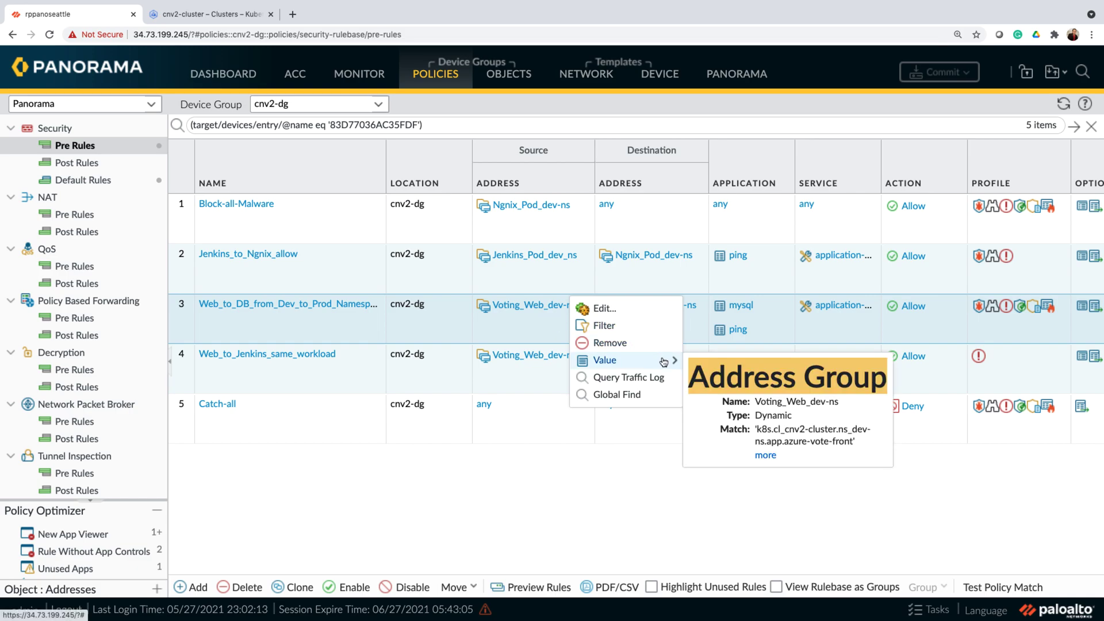
pyautogui.click(766, 456)
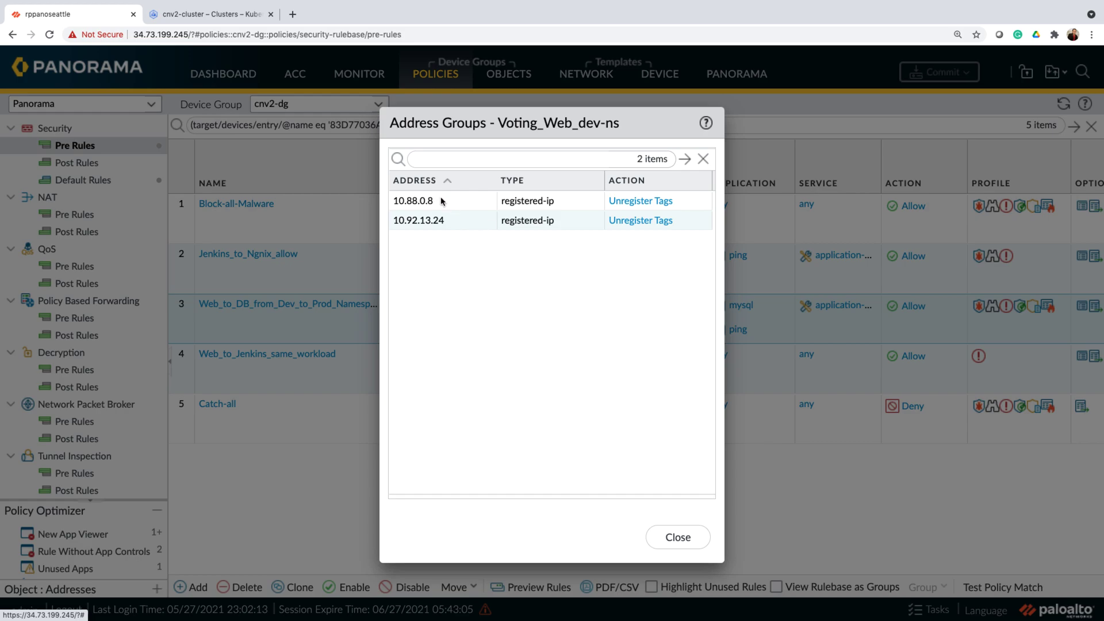
pyautogui.click(677, 537)
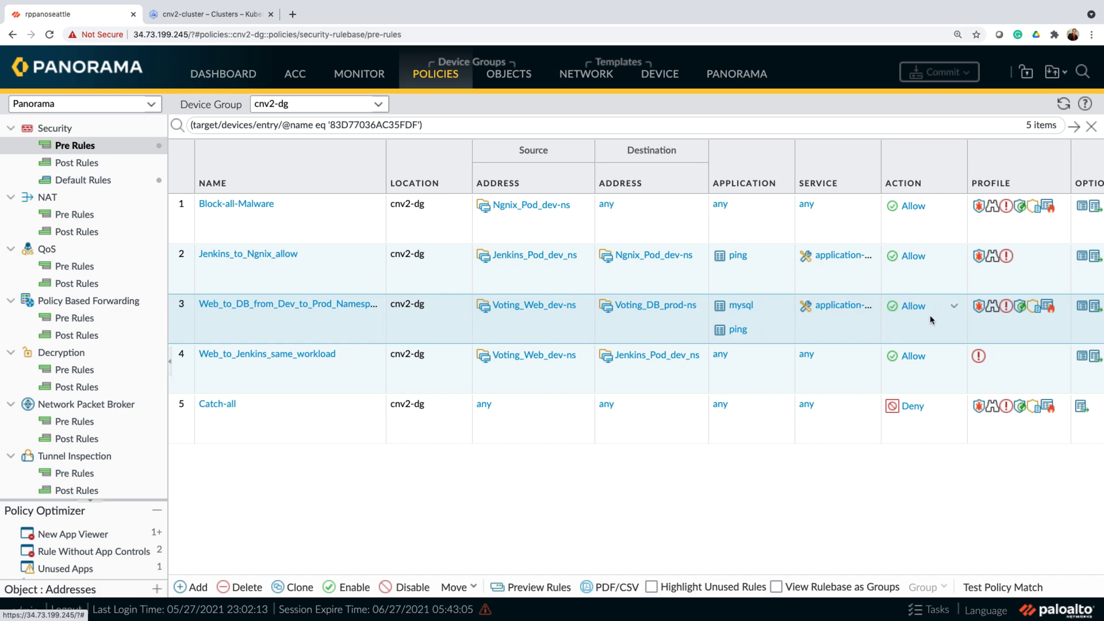
pyautogui.hscroll(3, 924, 317)
# Step: Show rule 3's security profiles: strict anti-spyware, vulnerability and file blocking, default for the rest
pyautogui.click(969, 306)
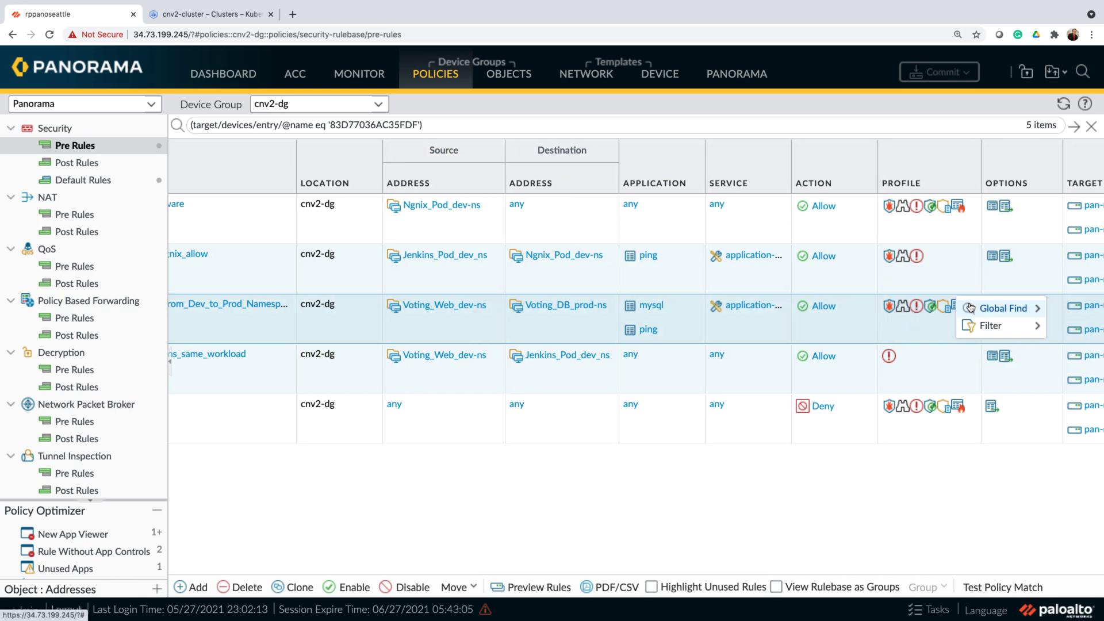
pyautogui.moveTo(971, 308)
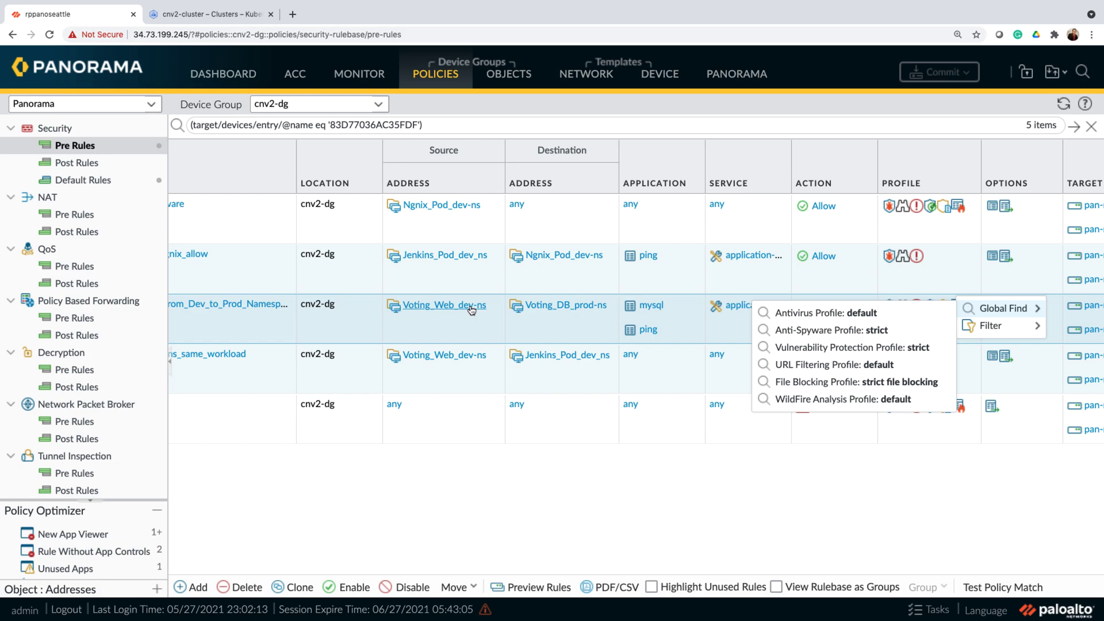
# Step: In the cnv2-cluster Cloud Shell, list the current pods in the dev-ns namespace
pyautogui.click(228, 26)
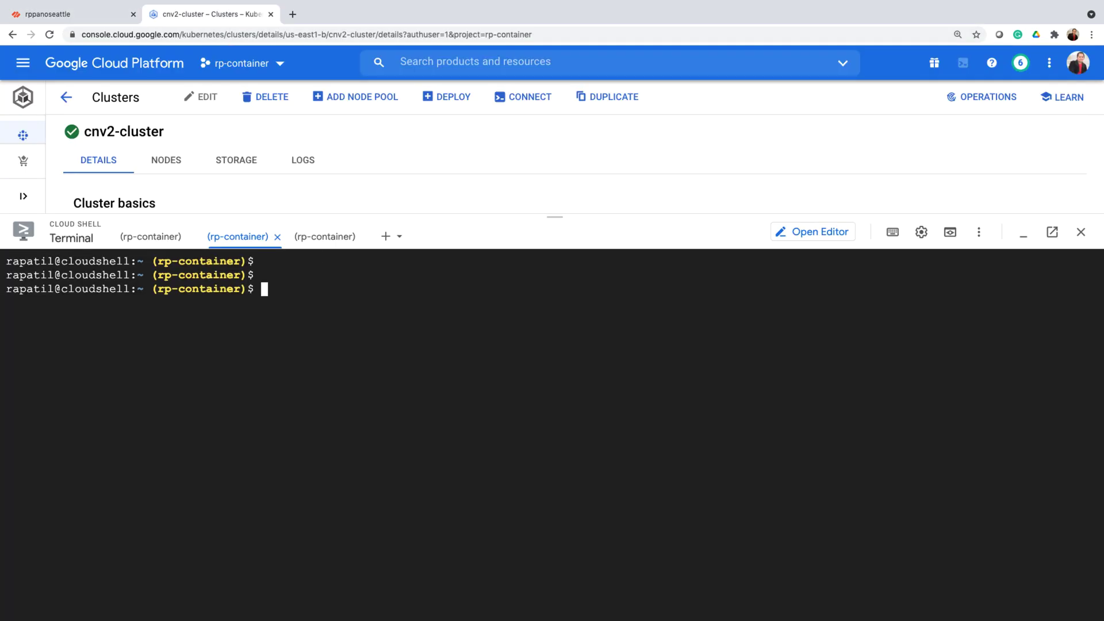
pyautogui.write('clear')
pyautogui.press('Up')
pyautogui.press('Up')
pyautogui.press('Return')
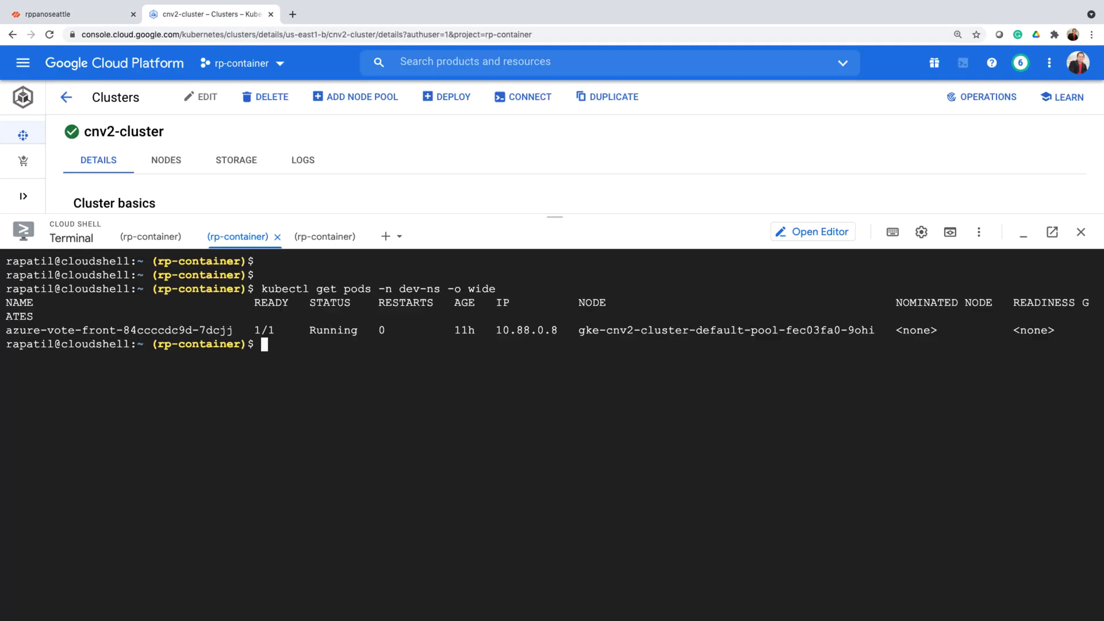
# Step: Scale azure-vote-front in dev-ns to 5 replicas with kubectl and confirm five pods are running
pyautogui.write('clear')
pyautogui.press('Up')
pyautogui.press('Up')
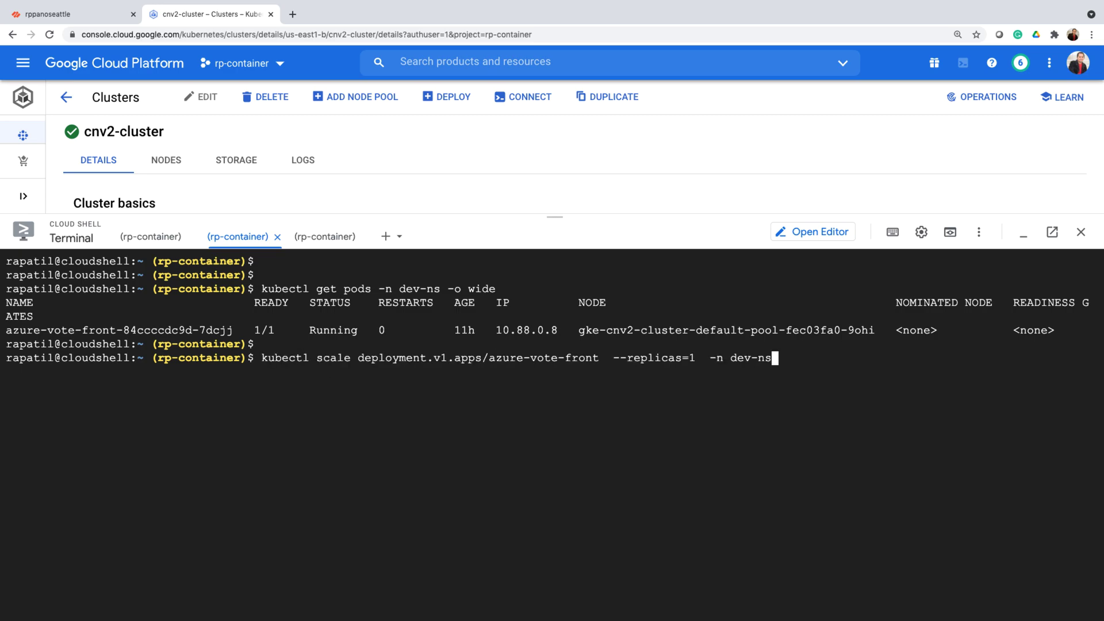
pyautogui.press('Left')
pyautogui.press('Left')
pyautogui.press('Left')
pyautogui.press('Left')
pyautogui.press('Left')
pyautogui.press('Left')
pyautogui.press('Left')
pyautogui.press('Left')
pyautogui.press('Left')
pyautogui.press('Left')
pyautogui.press('Left')
pyautogui.press('BackSpace')
pyautogui.write('5')
pyautogui.press('Return')
pyautogui.press('Return')
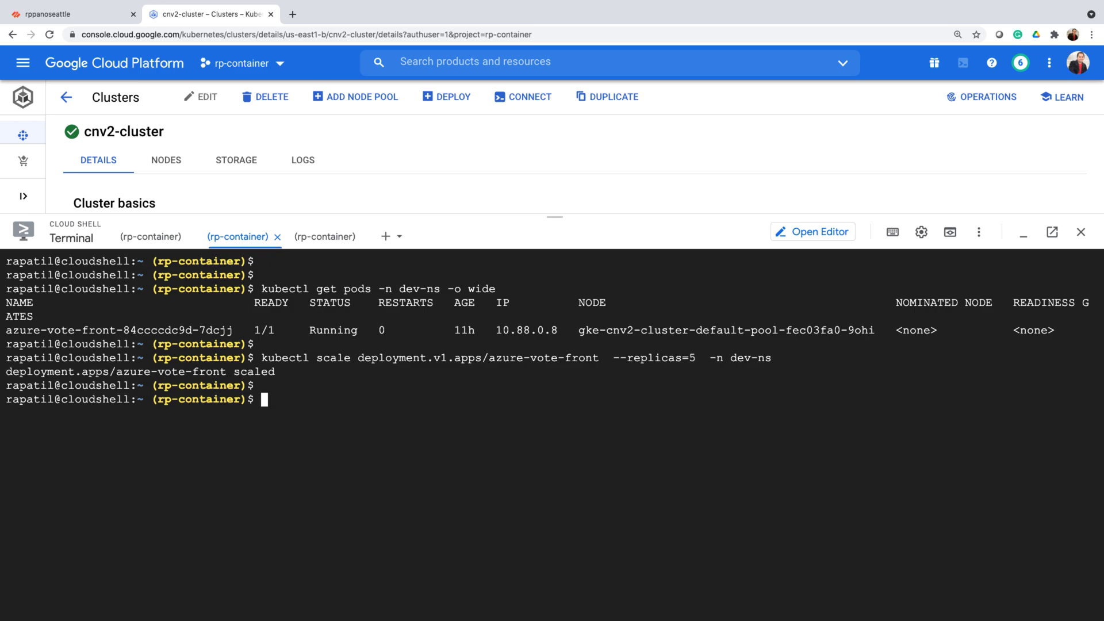
pyautogui.press('Up')
pyautogui.press('Up')
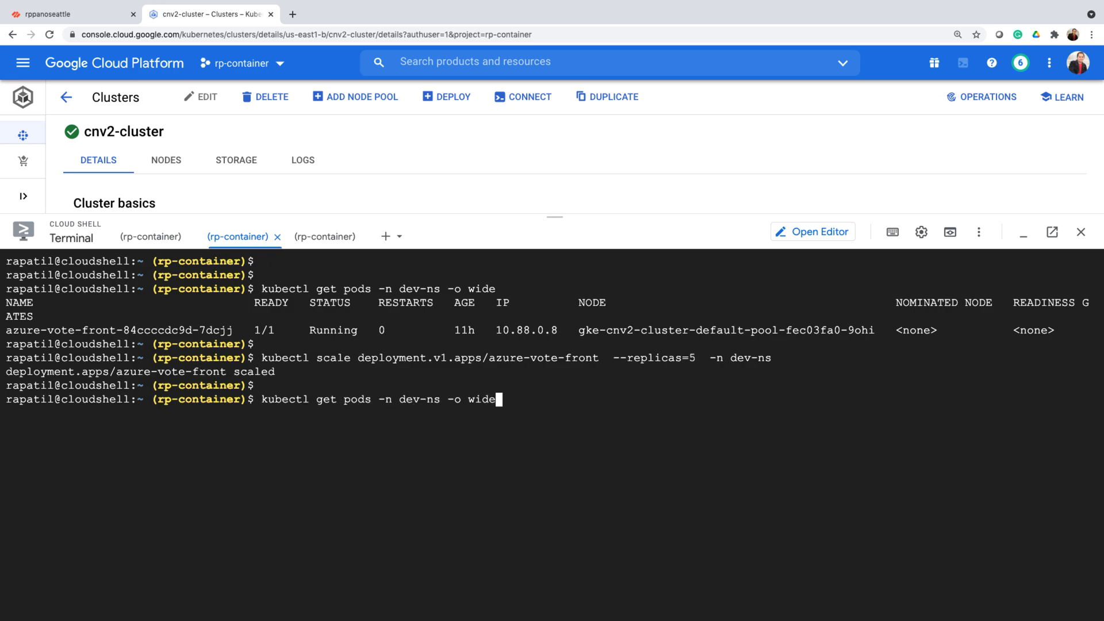
pyautogui.press('Return')
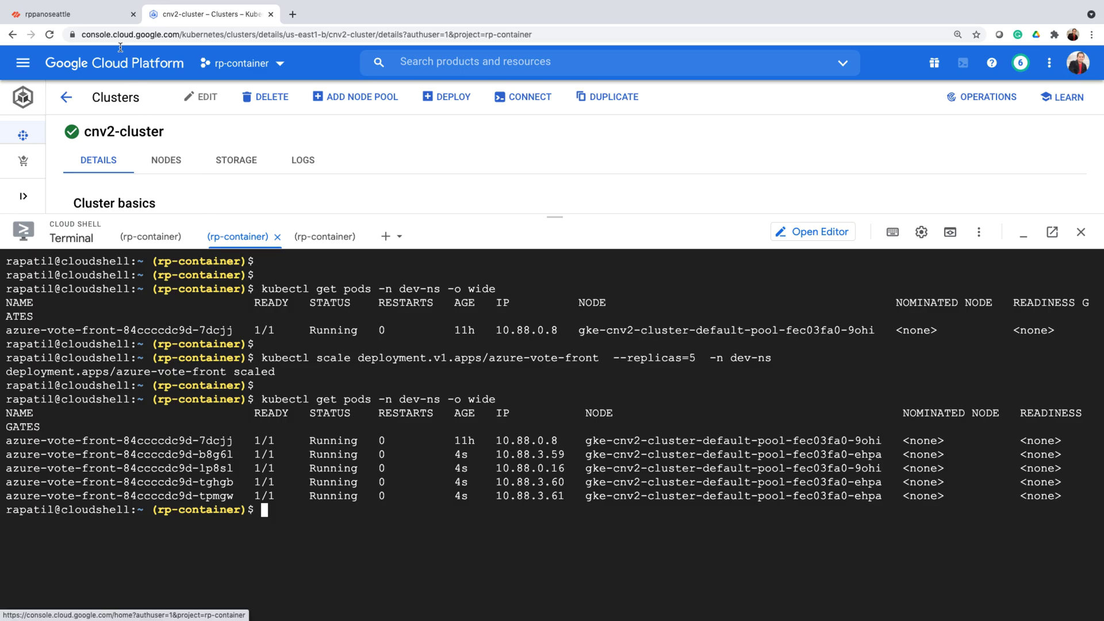
# Step: Back in Panorama, confirm Voting_Web_dev-ns now lists six registered IPs after scaling
pyautogui.click(109, 15)
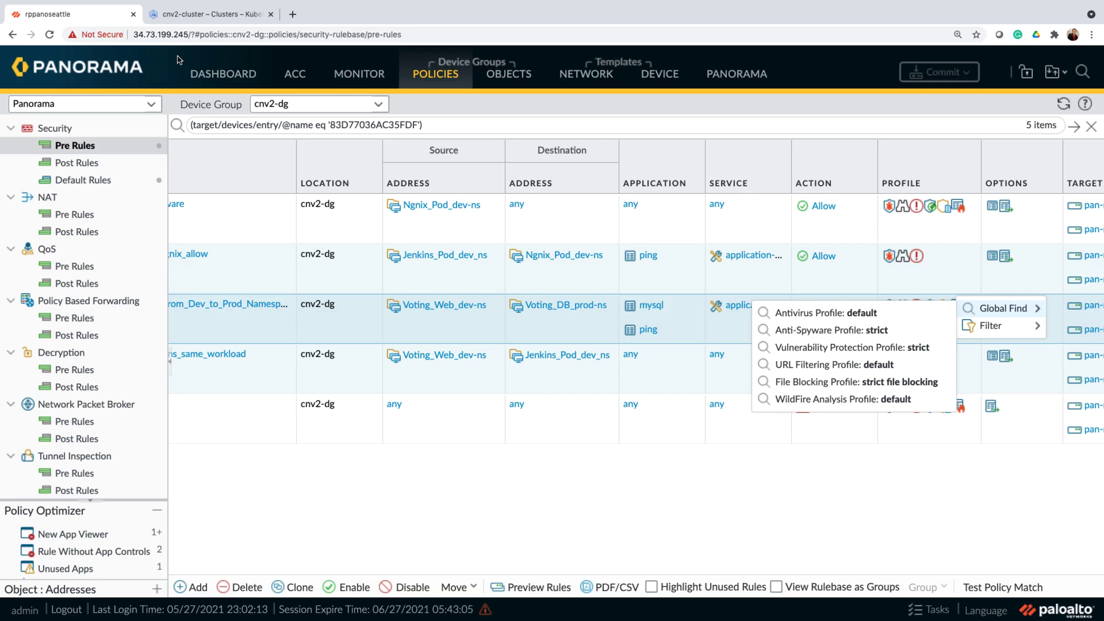
pyautogui.click(496, 310)
pyautogui.click(496, 310)
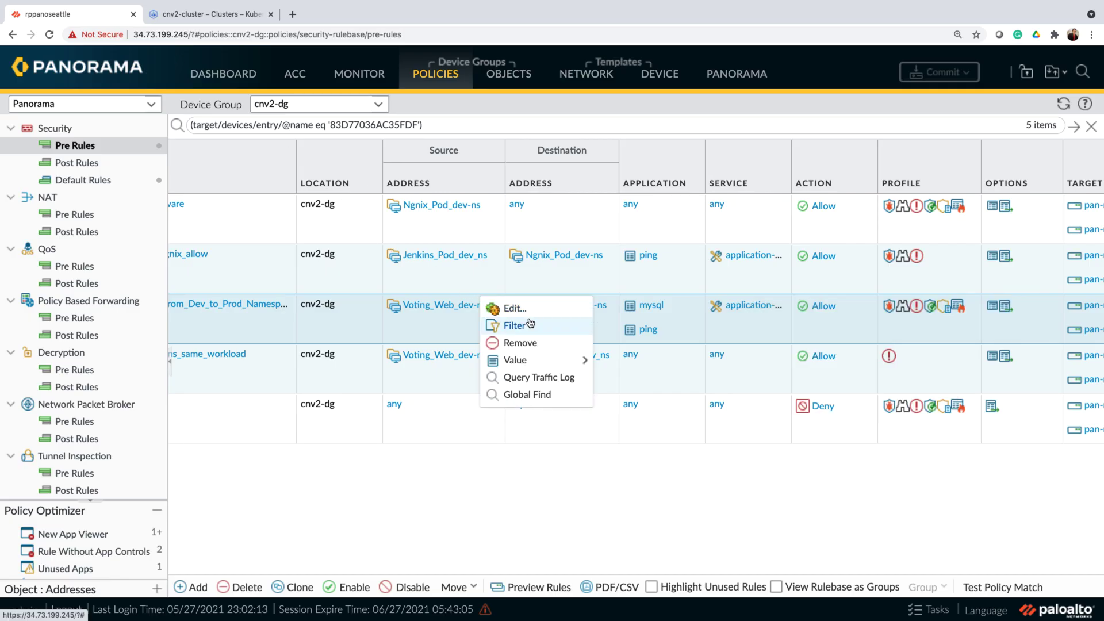
pyautogui.moveTo(567, 362)
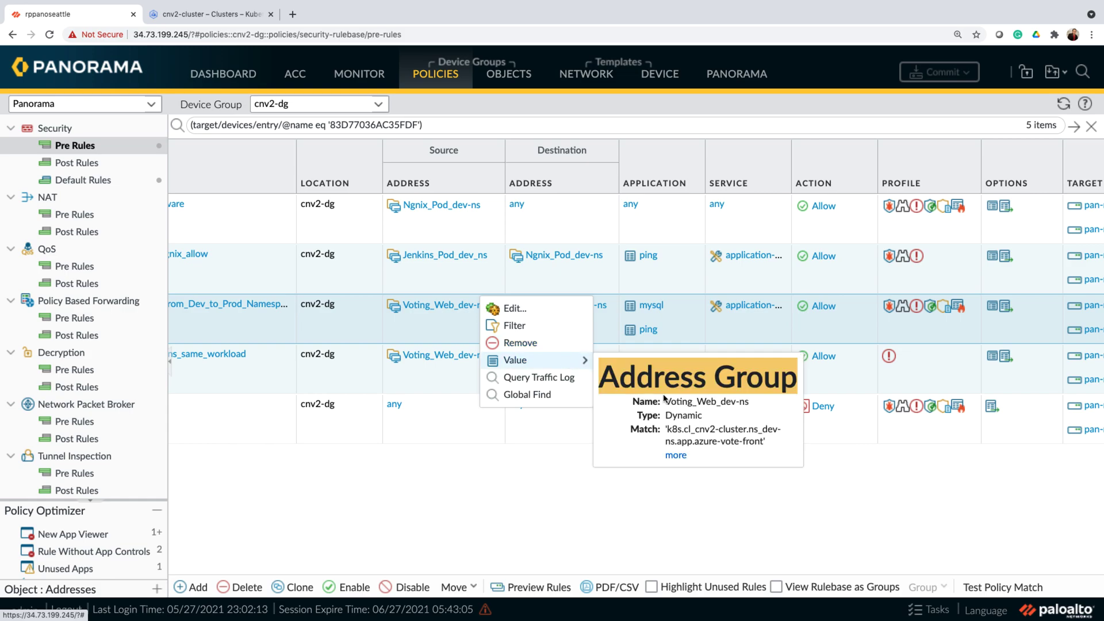
pyautogui.click(673, 456)
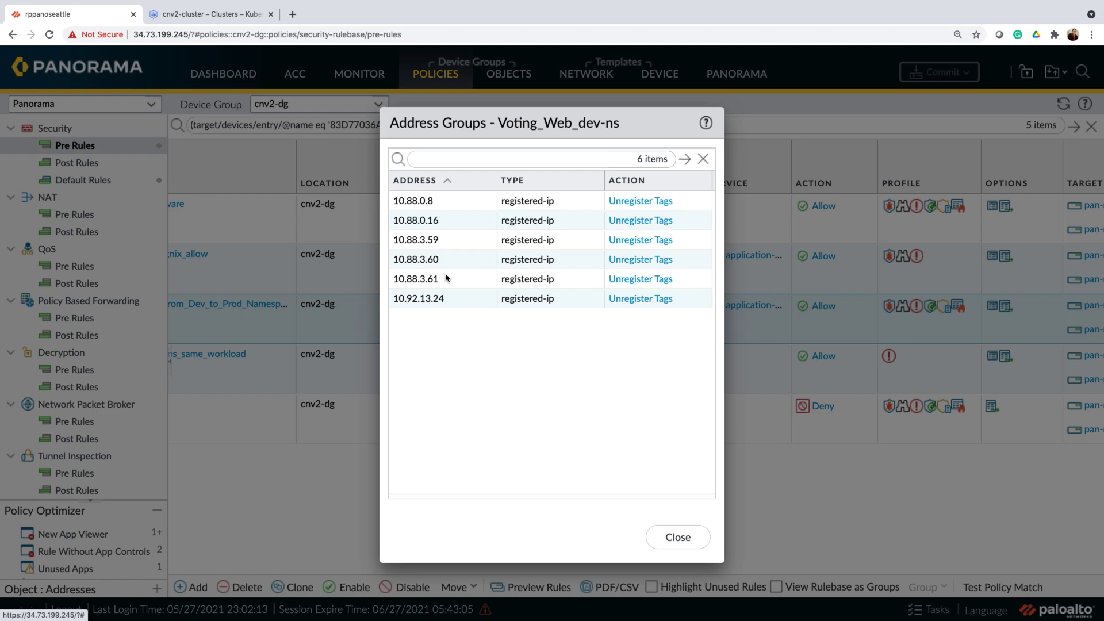
pyautogui.press('Escape')
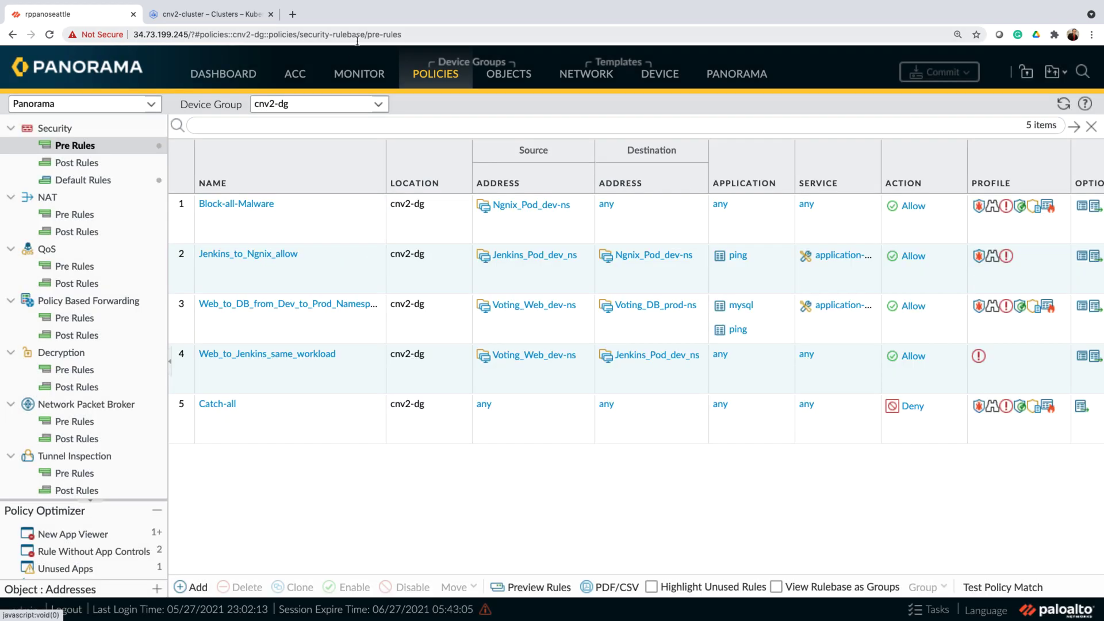
# Step: Show the traffic logs filtered to rule Web_to_DB_from_Dev_to_Prod_Namespace
pyautogui.click(357, 74)
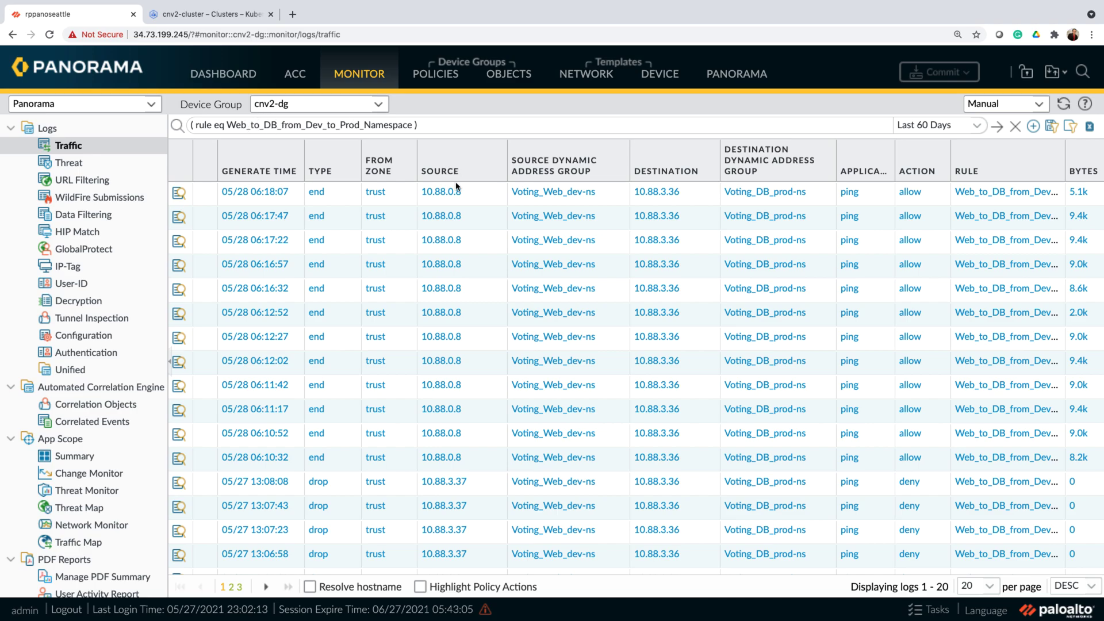
# Step: Inspect the detailed view of the critical spyware threat log from Ngnix_Pod_dev-ns
pyautogui.click(113, 164)
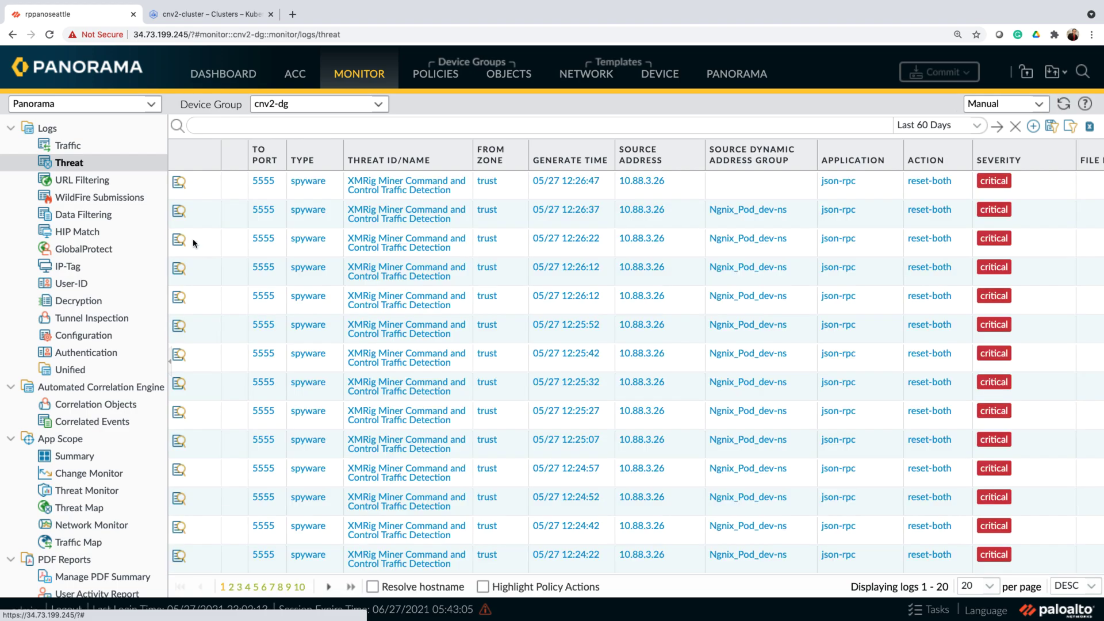
pyautogui.click(180, 212)
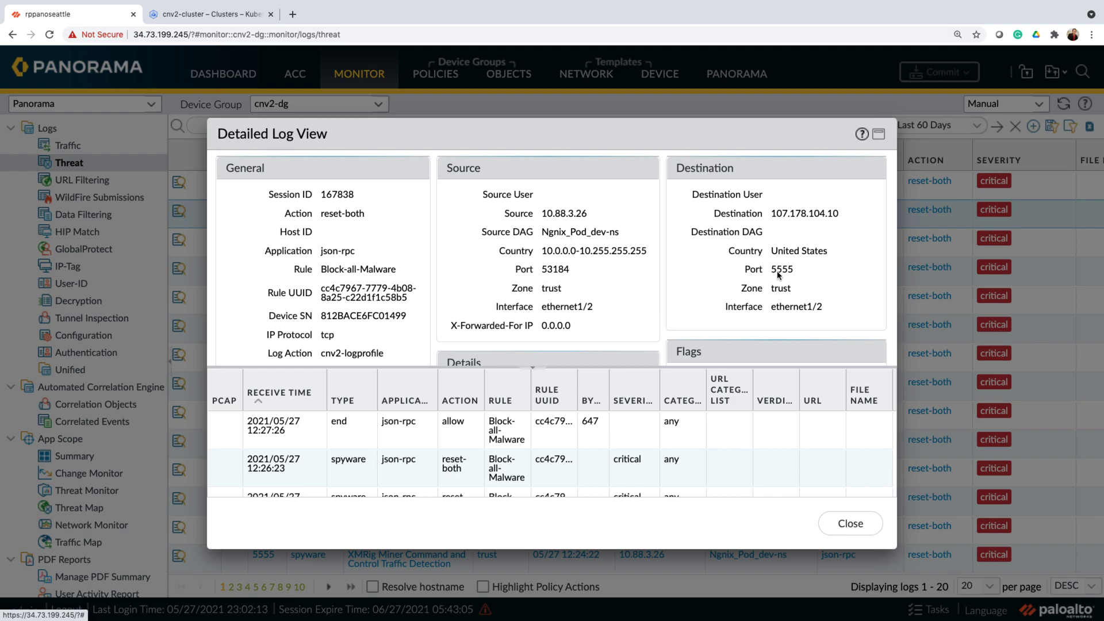
pyautogui.scroll(-1, 777, 274)
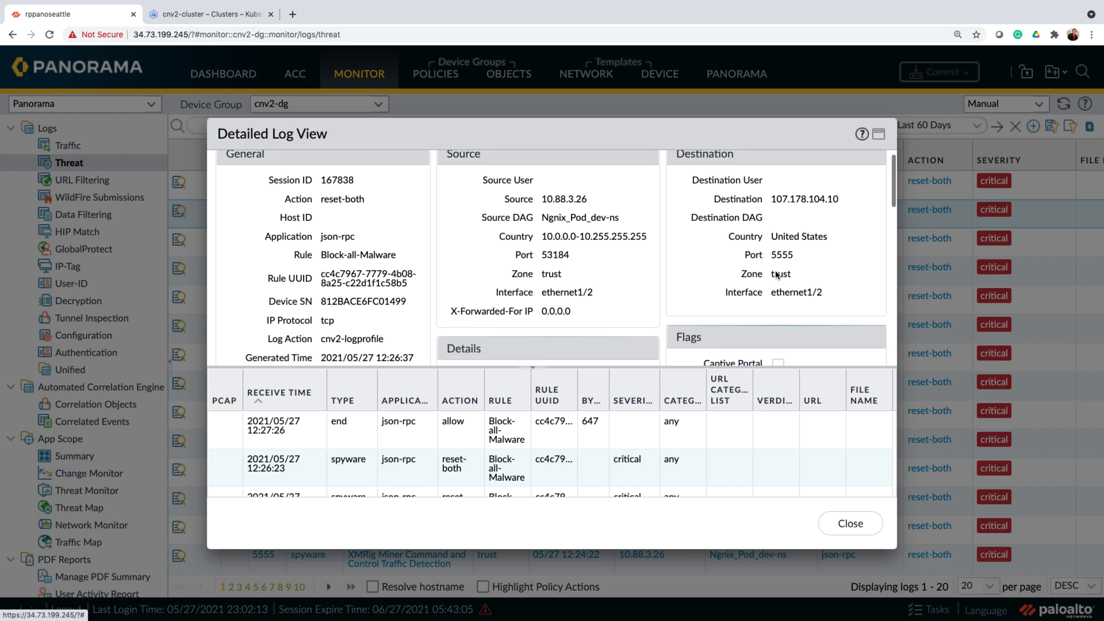
pyautogui.scroll(-1, 374, 253)
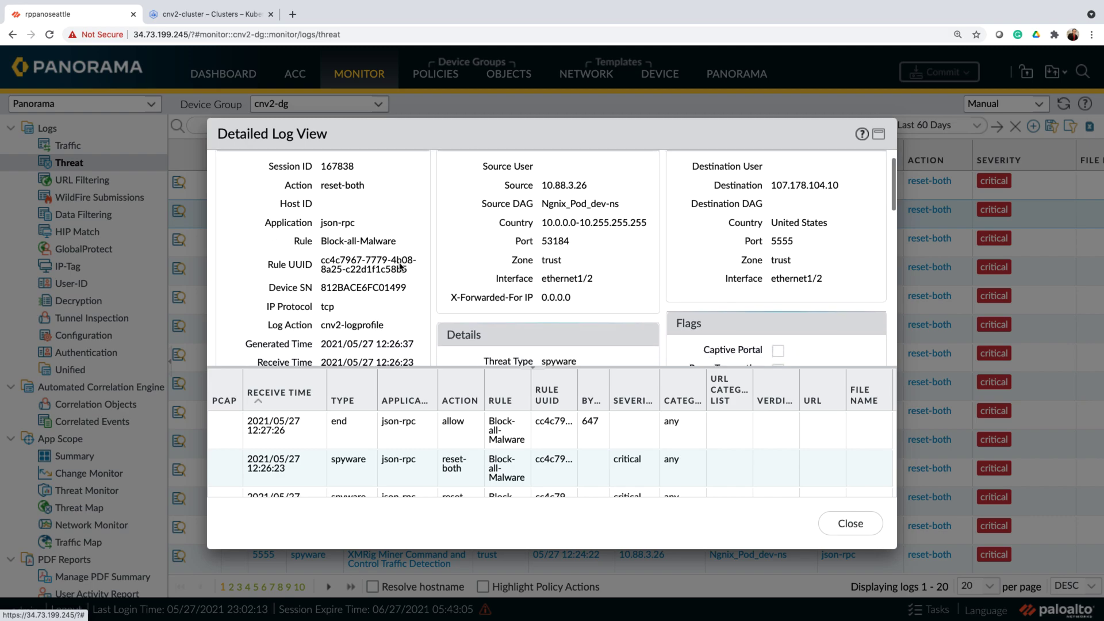
pyautogui.scroll(-1, 322, 228)
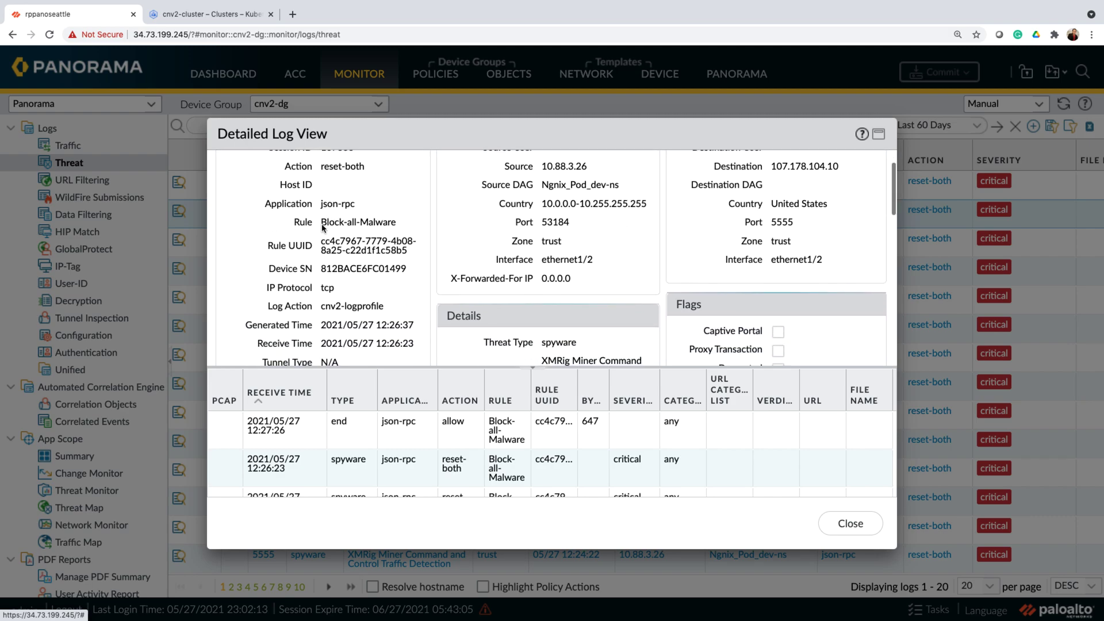
pyautogui.scroll(-3, 321, 219)
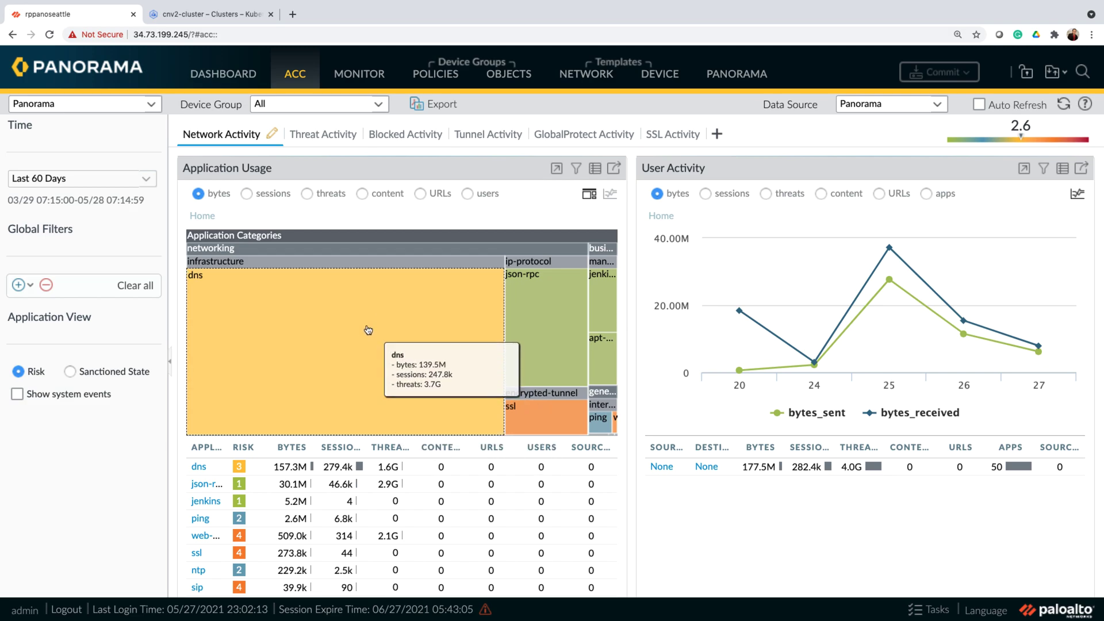
# Step: Scope the ACC Network Activity view to device group cnv2-dg, where dns leads at 108.0M bytes
pyautogui.scroll(-5, 368, 330)
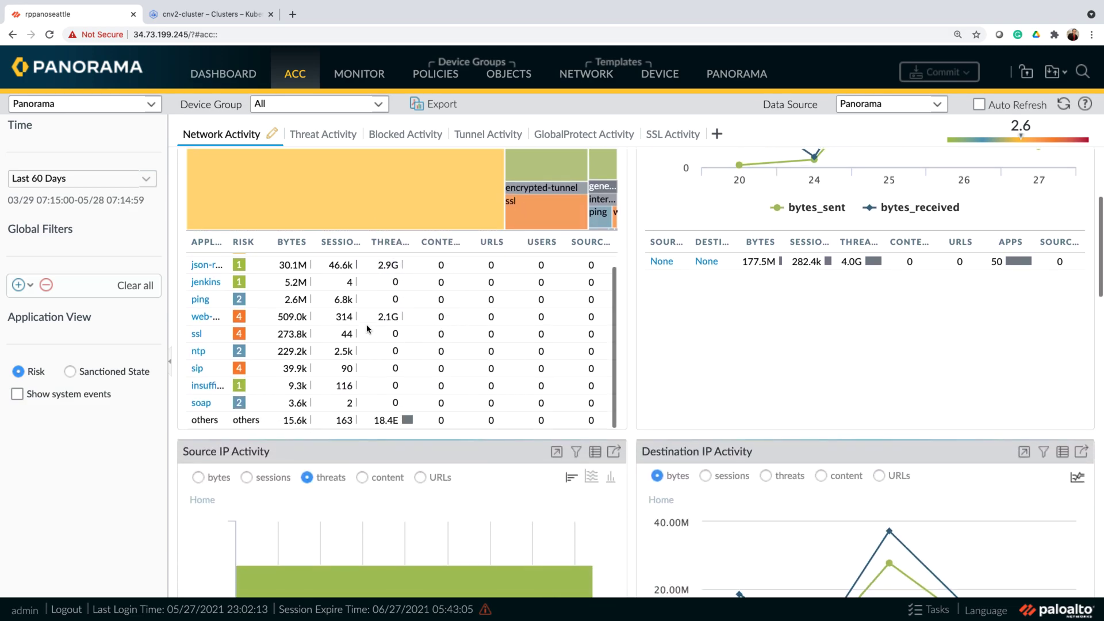
pyautogui.scroll(-10, 368, 329)
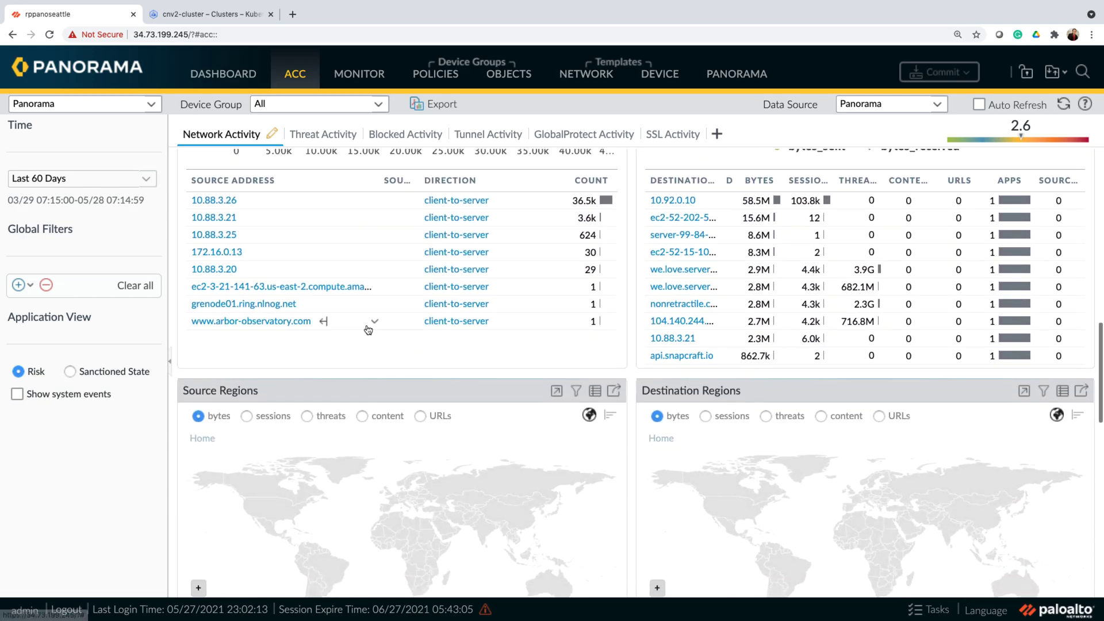
pyautogui.click(378, 104)
pyautogui.click(277, 184)
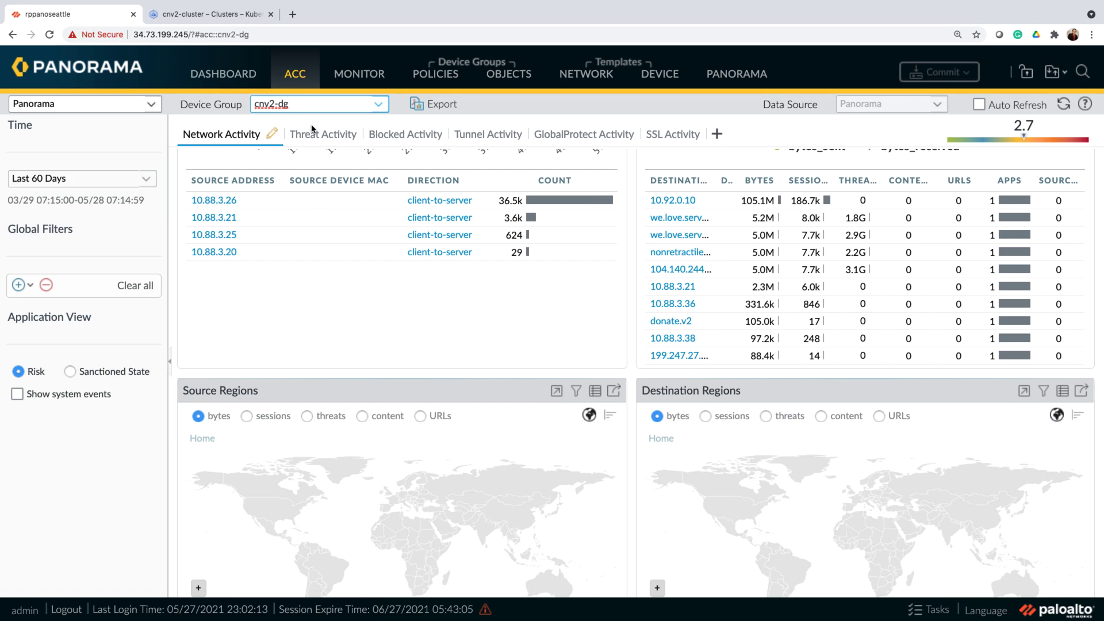
pyautogui.scroll(1, 323, 248)
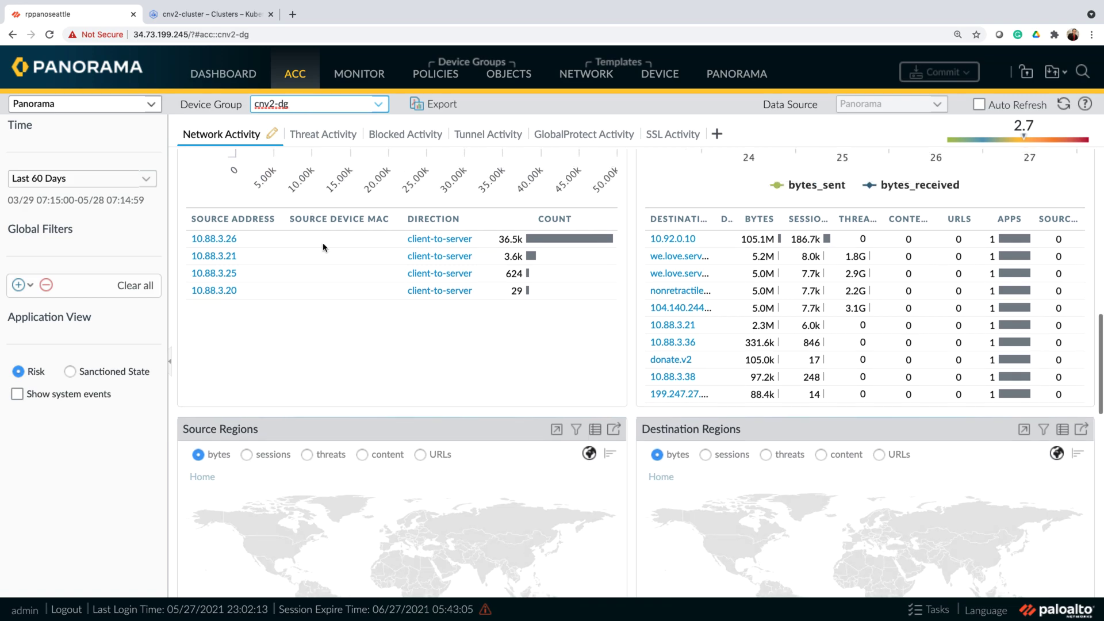
pyautogui.moveTo(235, 244)
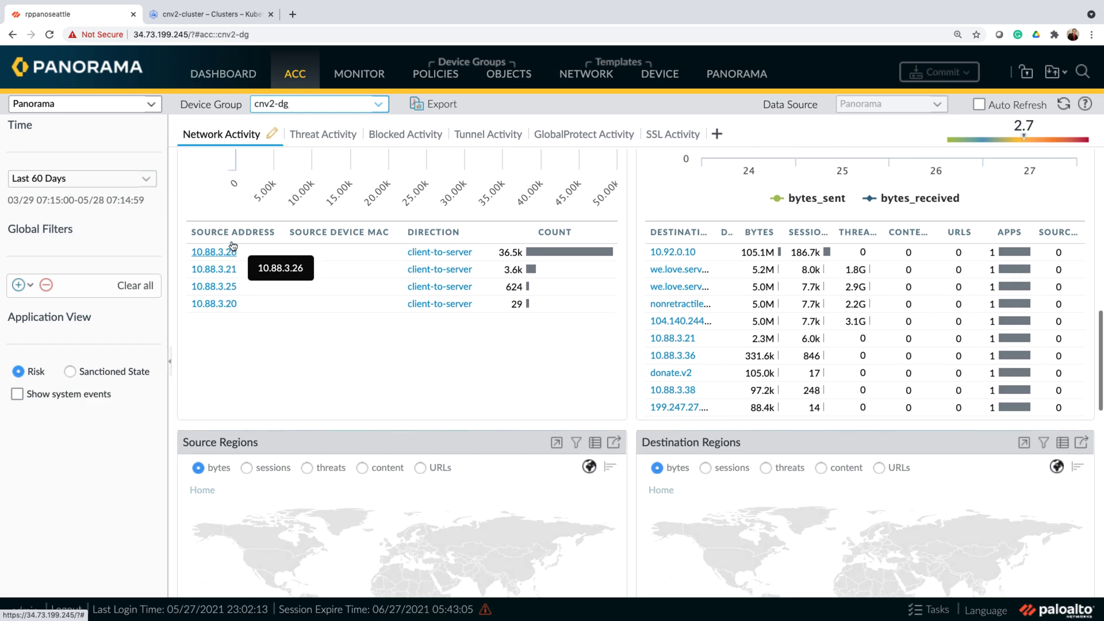
pyautogui.scroll(5, 235, 244)
pyautogui.scroll(10, 233, 245)
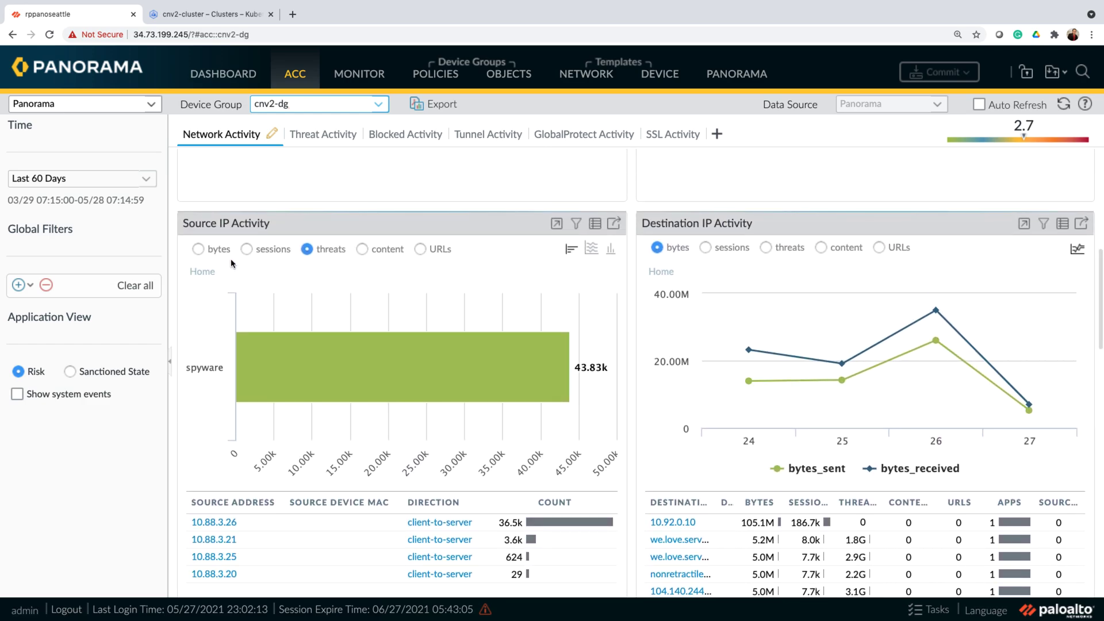
pyautogui.scroll(3, 232, 264)
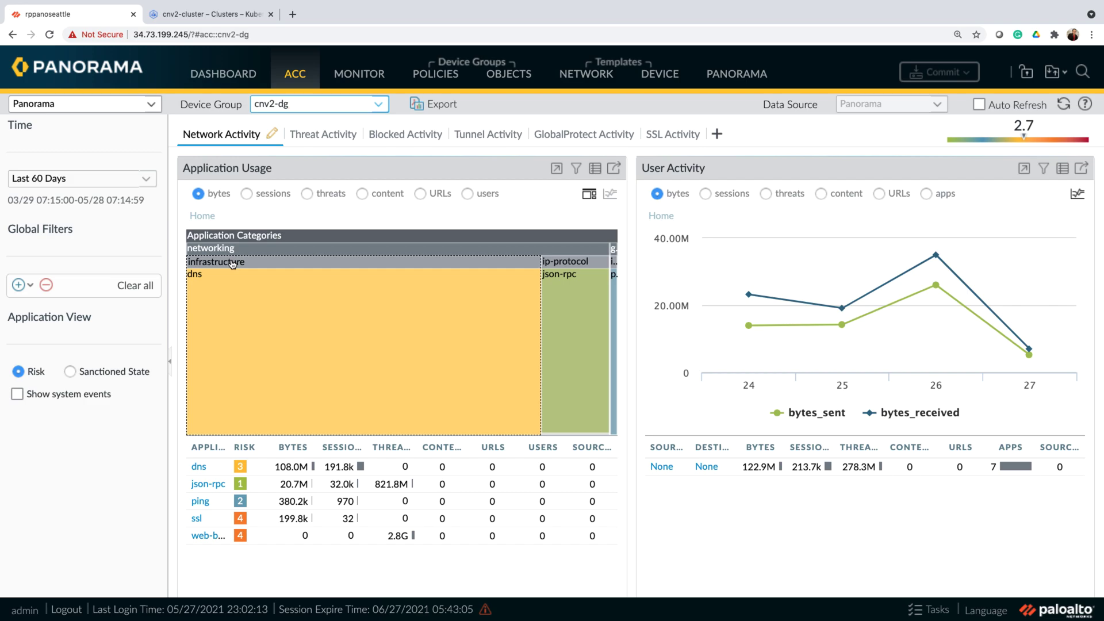
pyautogui.moveTo(238, 285)
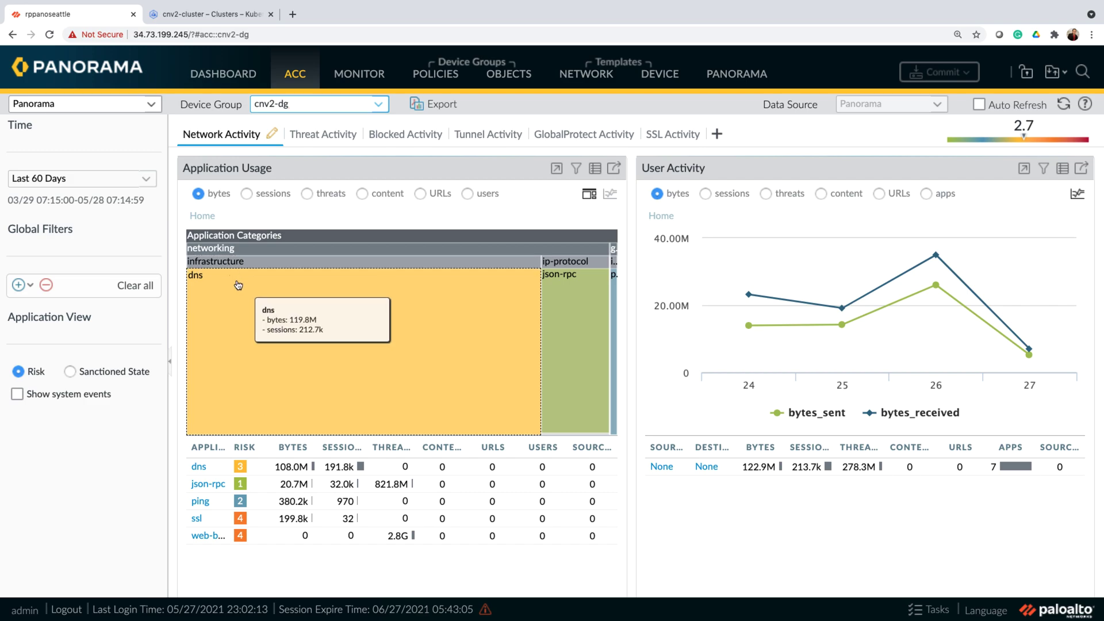